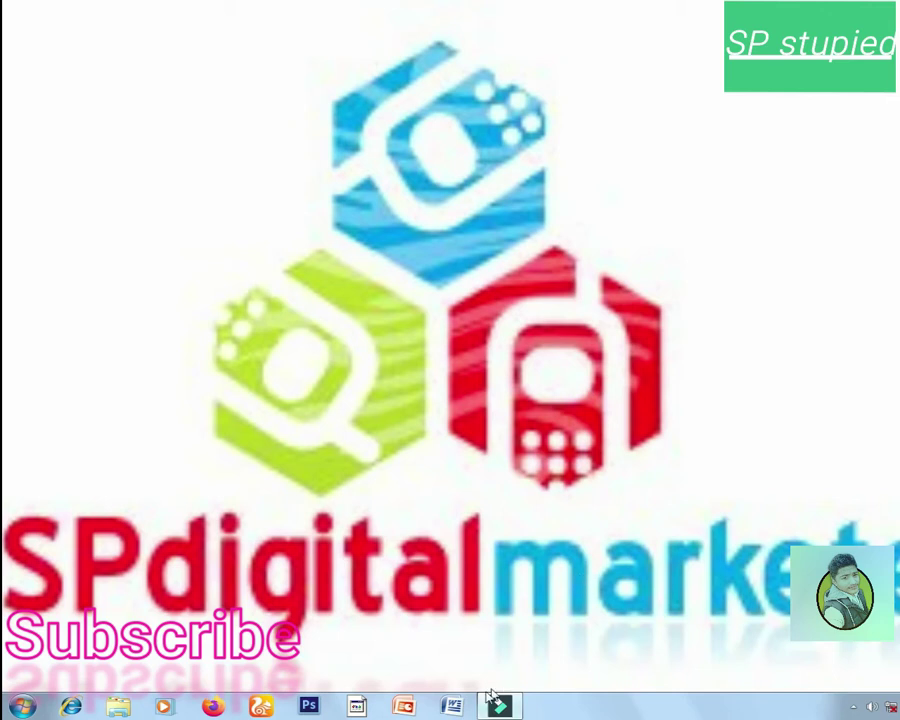
# Open Local Disk (I:) from the Computer window on the Start menu
pyautogui.click(22, 706)
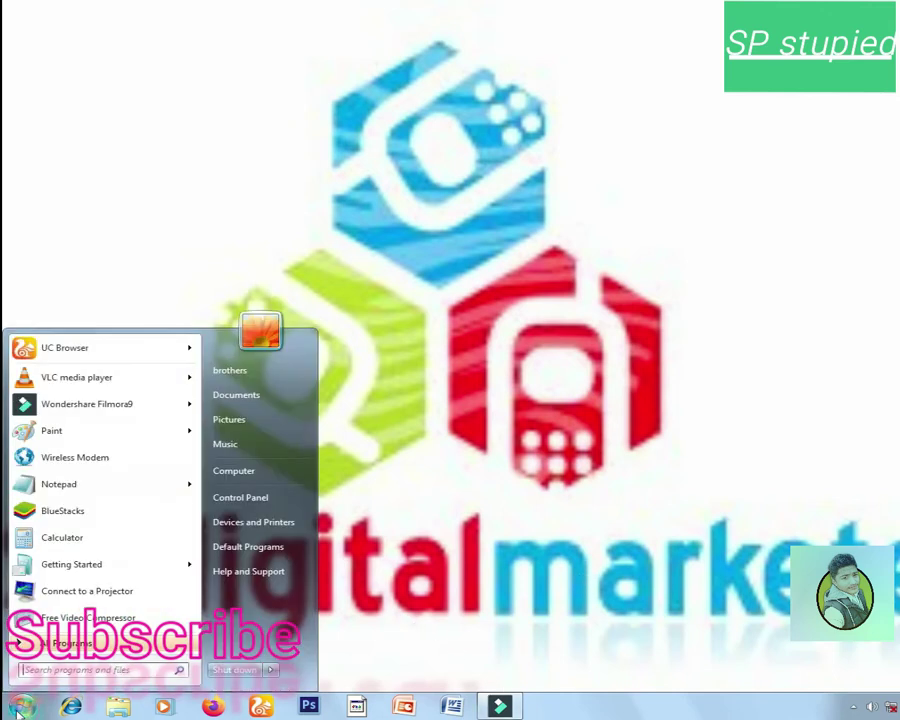
pyautogui.click(246, 476)
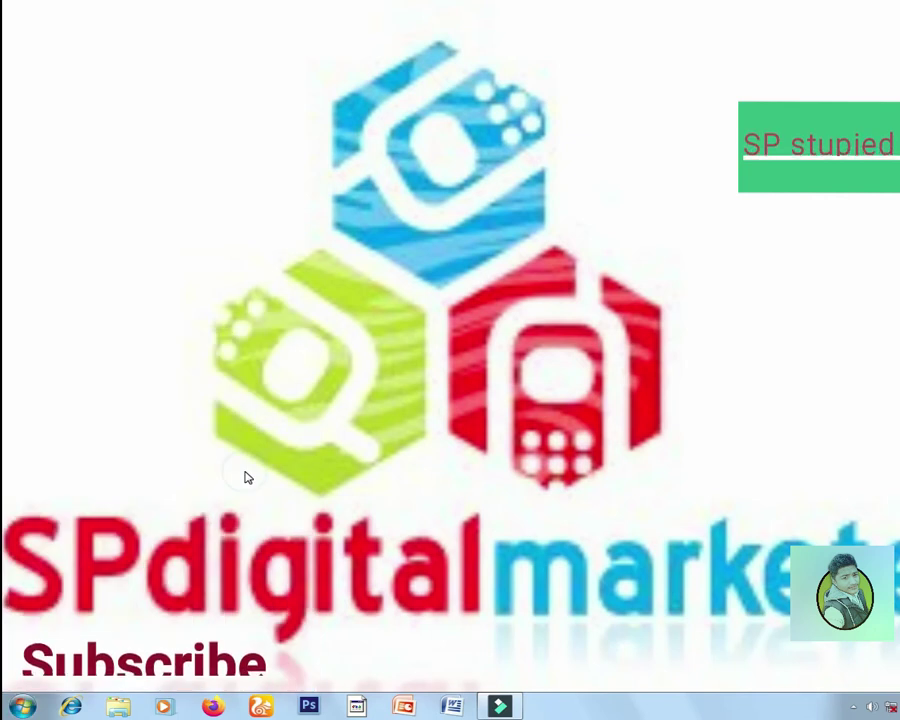
pyautogui.click(433, 144)
pyautogui.doubleClick(433, 144)
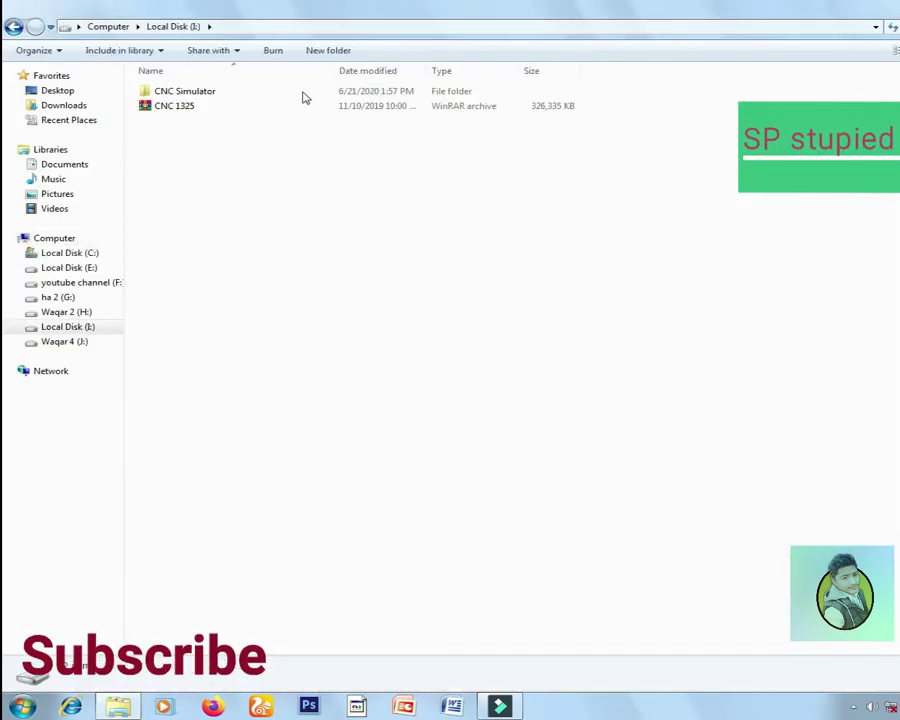
# Browse into CNC Simulator > Nanjing Swansoft folders and run SSCNC6.9Setup as administrator
pyautogui.doubleClick(199, 94)
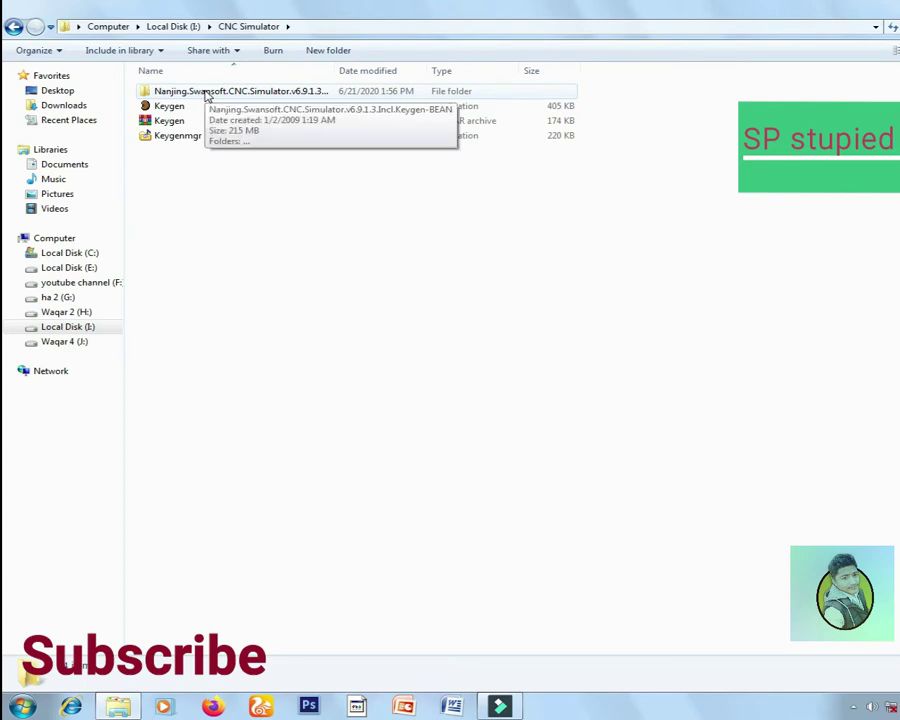
pyautogui.doubleClick(206, 93)
pyautogui.doubleClick(204, 94)
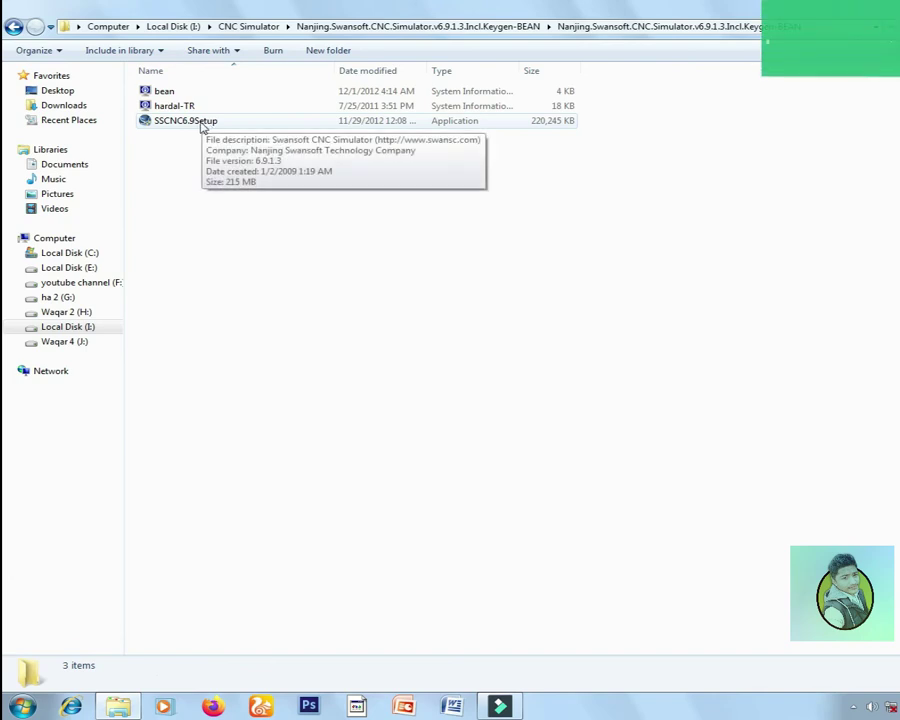
pyautogui.rightClick(200, 123)
pyautogui.click(240, 147)
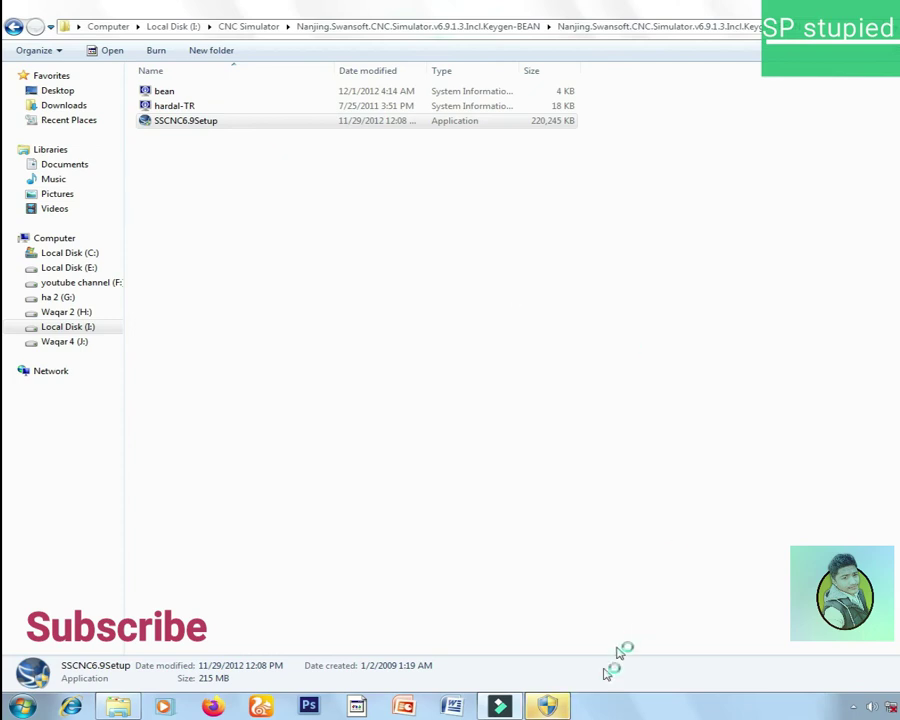
# Approve the administrator prompt and confirm English as the installer language
pyautogui.click(548, 706)
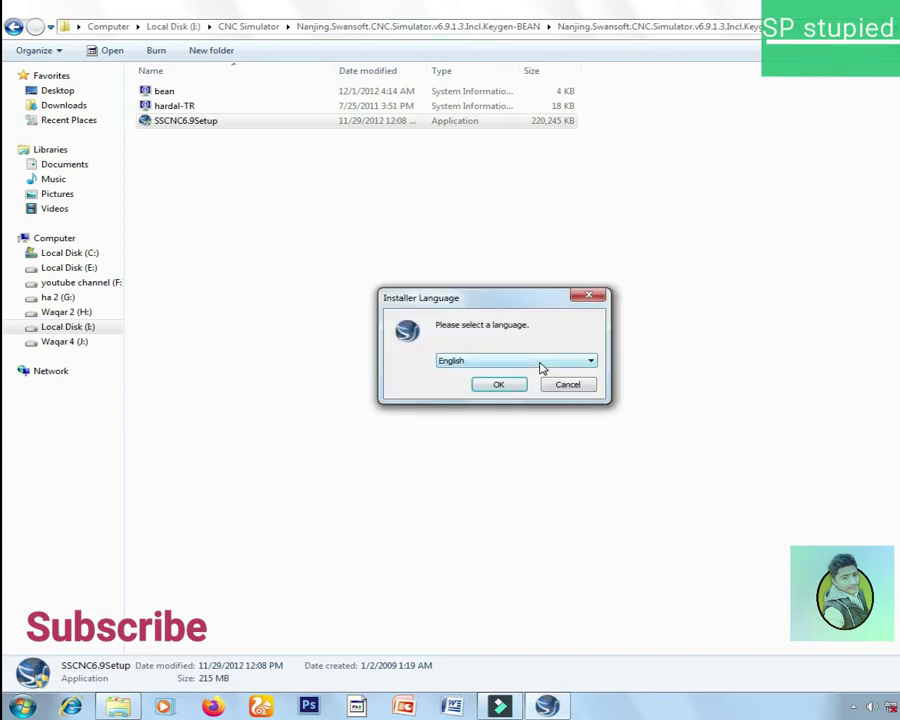
pyautogui.click(566, 366)
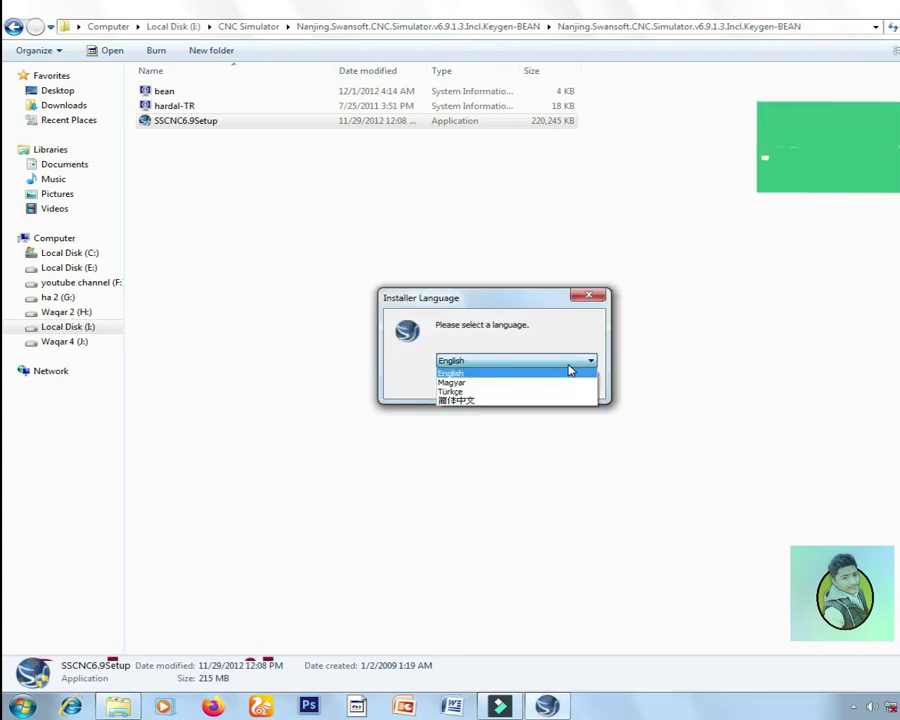
pyautogui.click(566, 364)
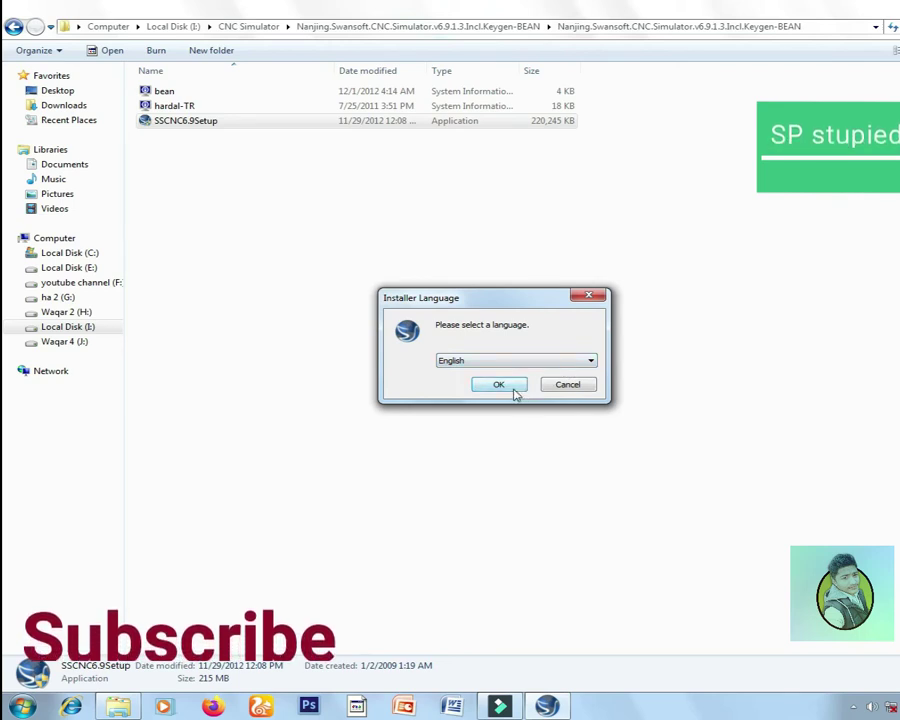
pyautogui.click(500, 386)
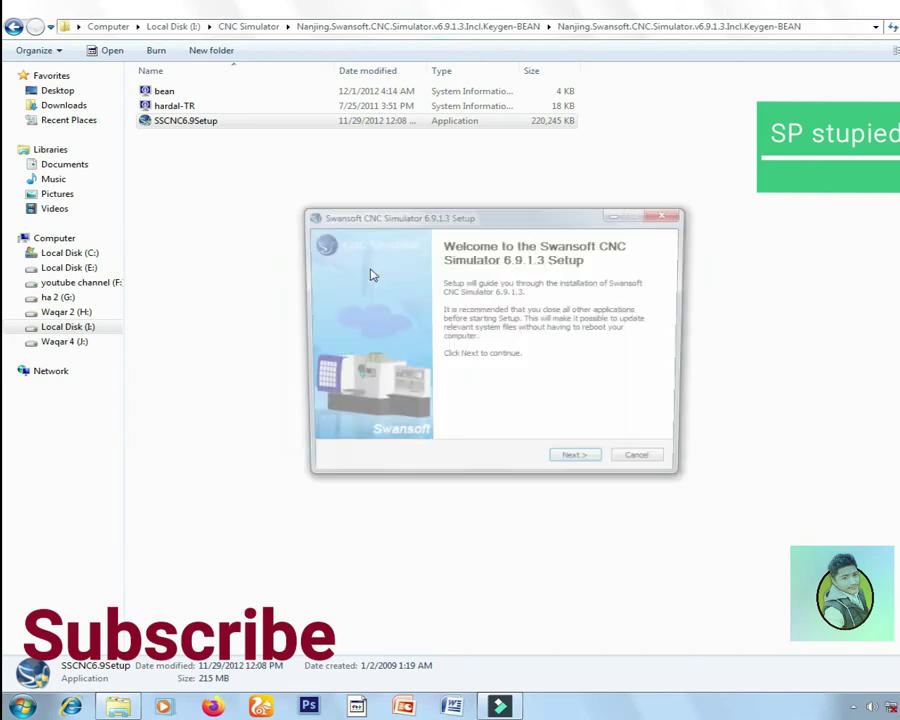
# Accept the licence, keep all CNC systems, default location and three shortcuts, then install
pyautogui.click(580, 466)
pyautogui.click(581, 466)
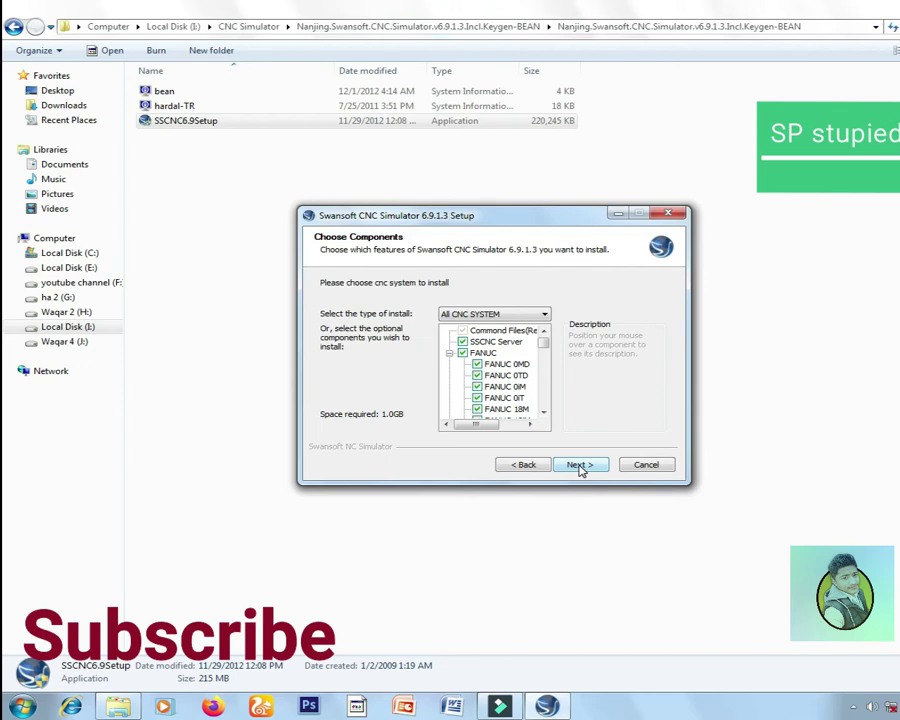
pyautogui.click(580, 466)
pyautogui.click(580, 466)
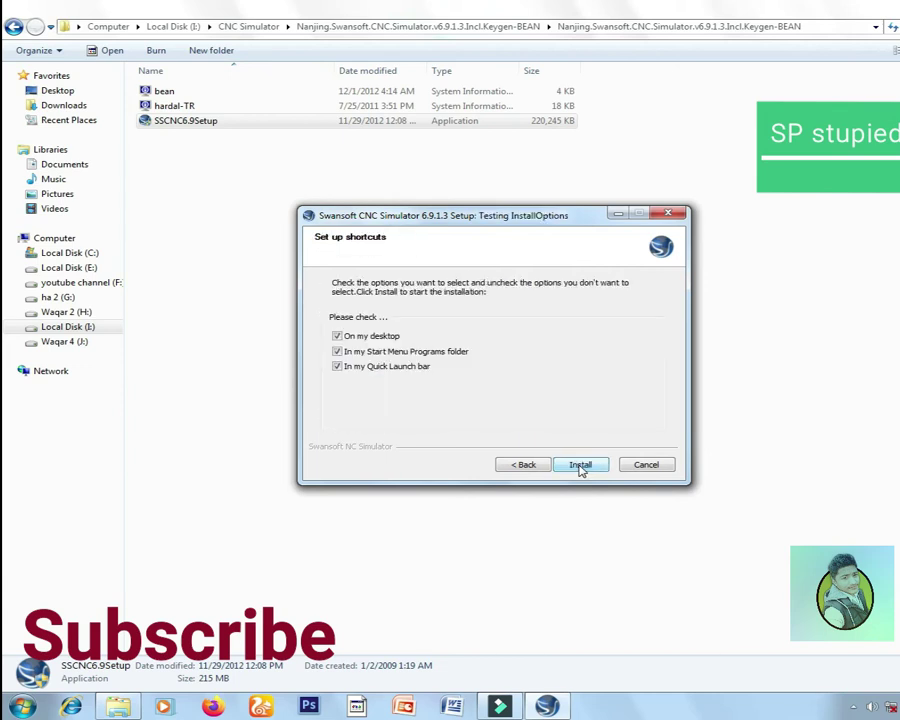
pyautogui.click(580, 466)
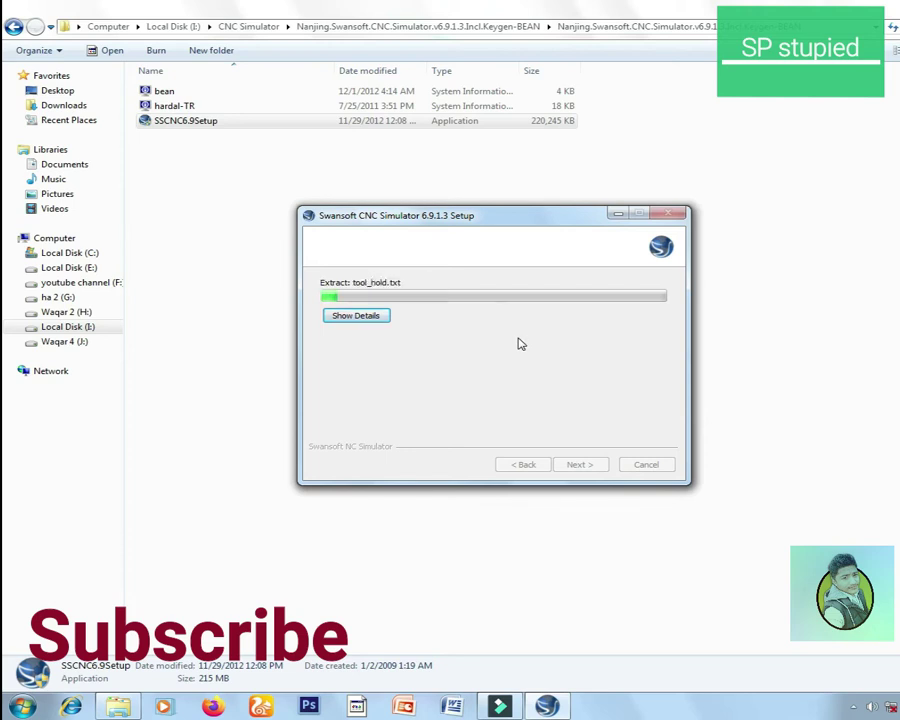
# Show extraction details, wait for installation to finish, and untick Show Readme
pyautogui.press('Return')
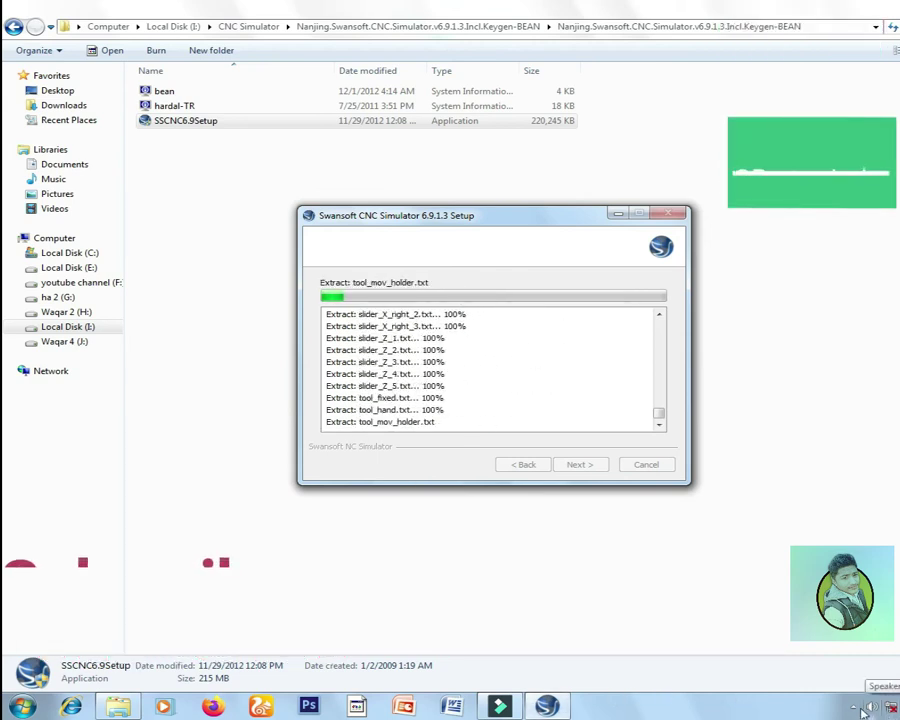
pyautogui.click(855, 710)
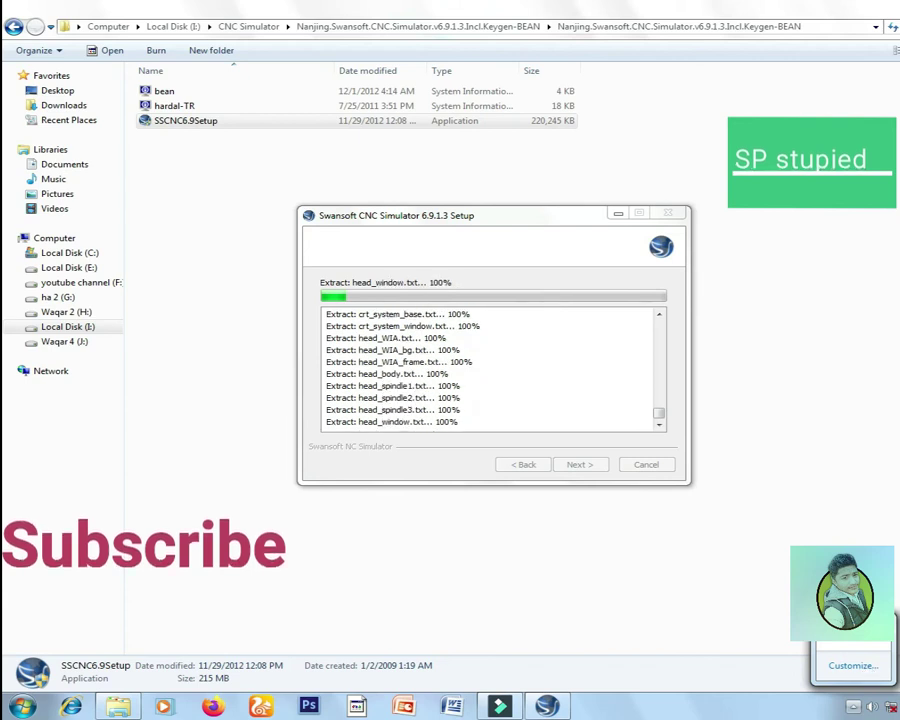
pyautogui.rightClick(864, 644)
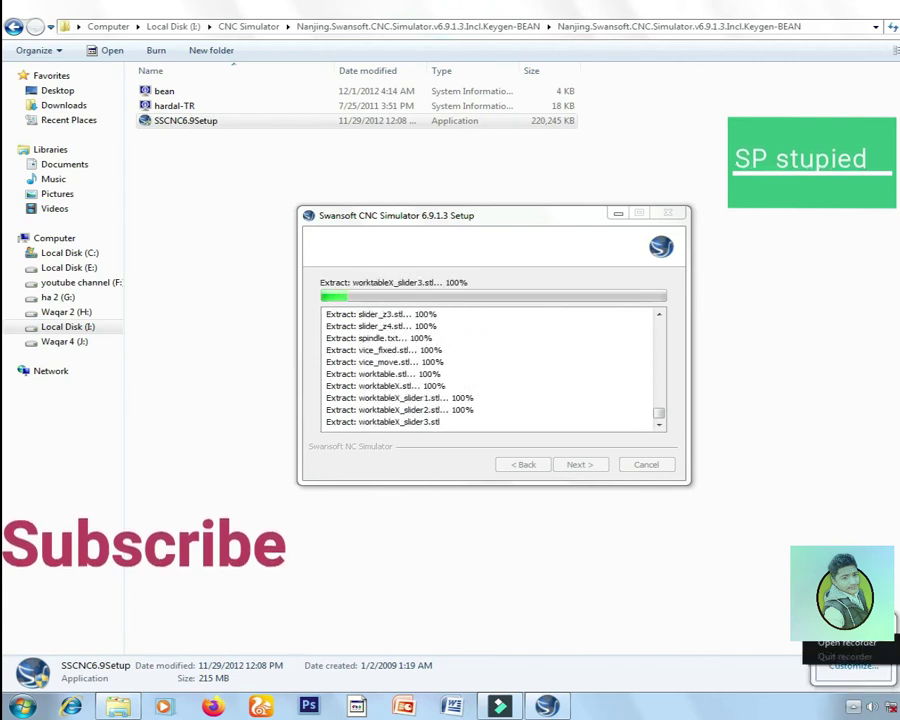
pyautogui.click(866, 644)
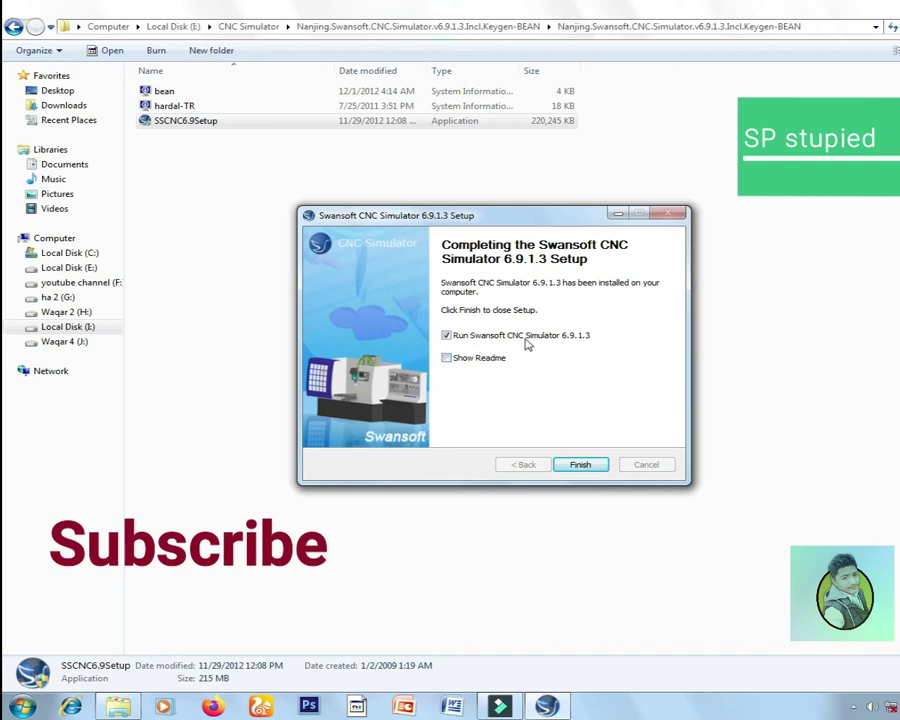
# Finish setup and run the FANUC 0iT simulator with MAC Encryption
pyautogui.click(580, 465)
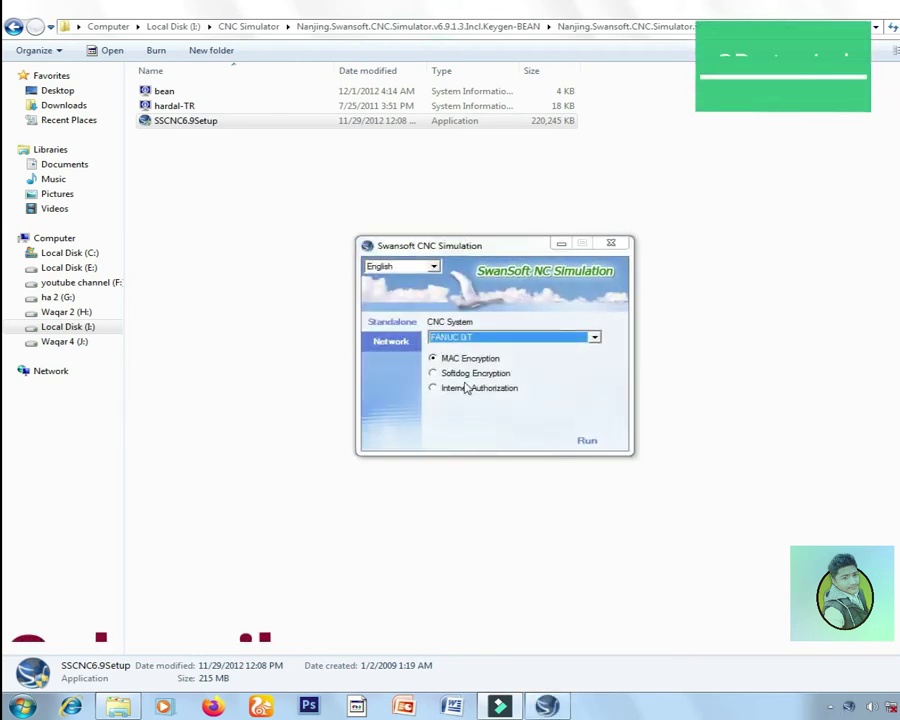
pyautogui.click(580, 443)
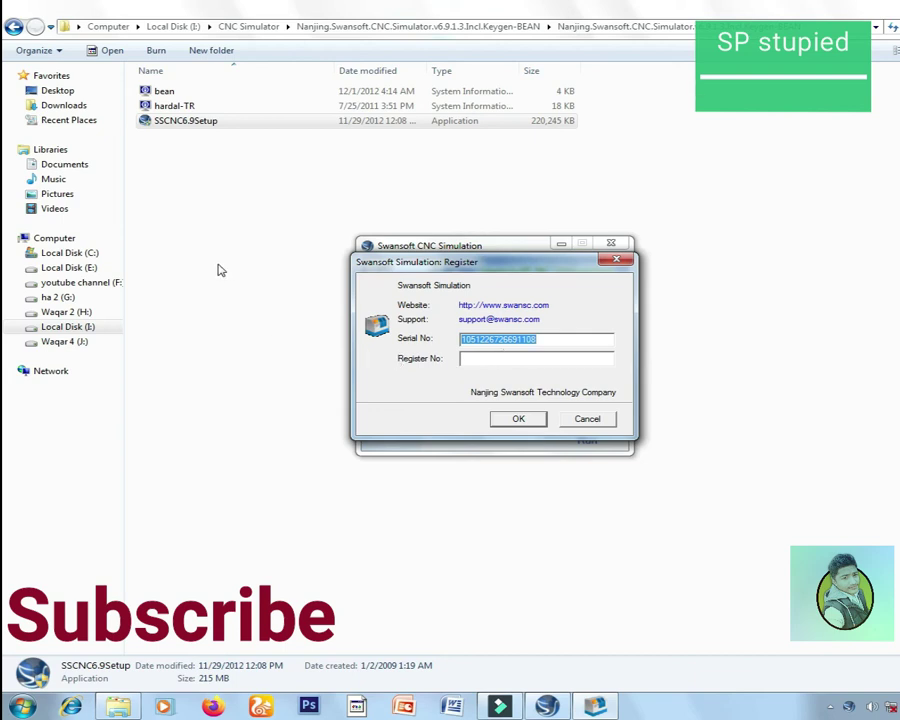
# Navigate Explorer back up to the outer Nanjing Swansoft Keygen-BEAN folder
pyautogui.click(14, 26)
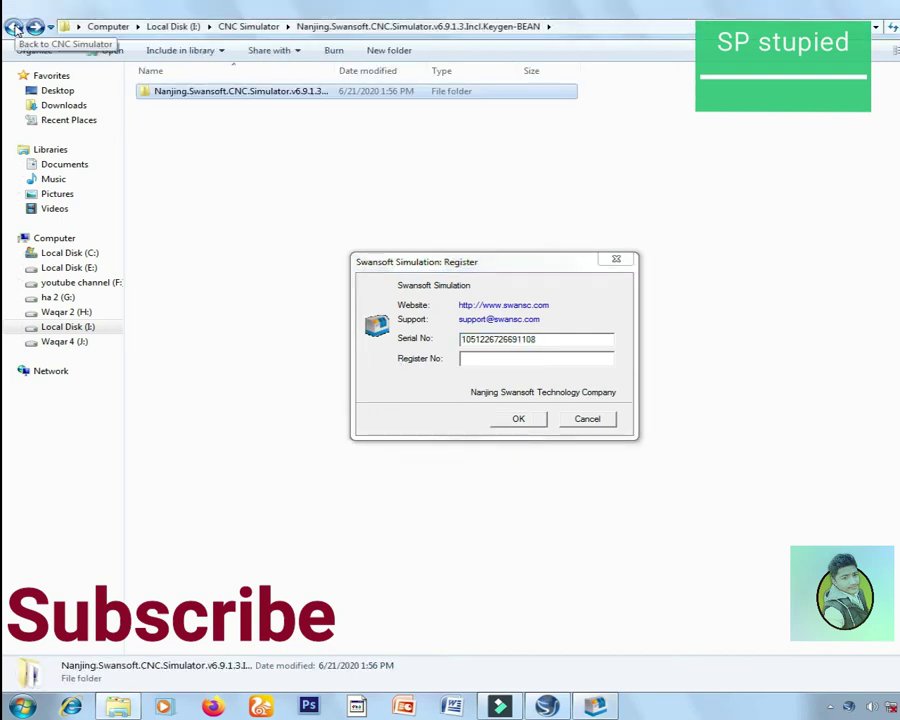
# Launch the Keygen from the CNC Simulator folder and place it left of the Register dialog
pyautogui.click(14, 26)
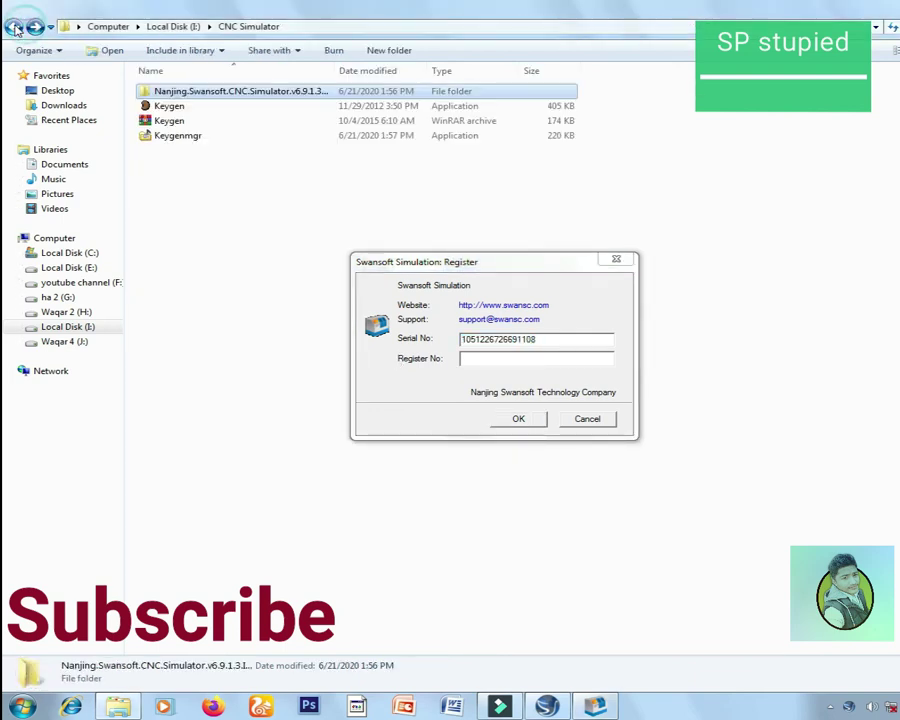
pyautogui.doubleClick(180, 106)
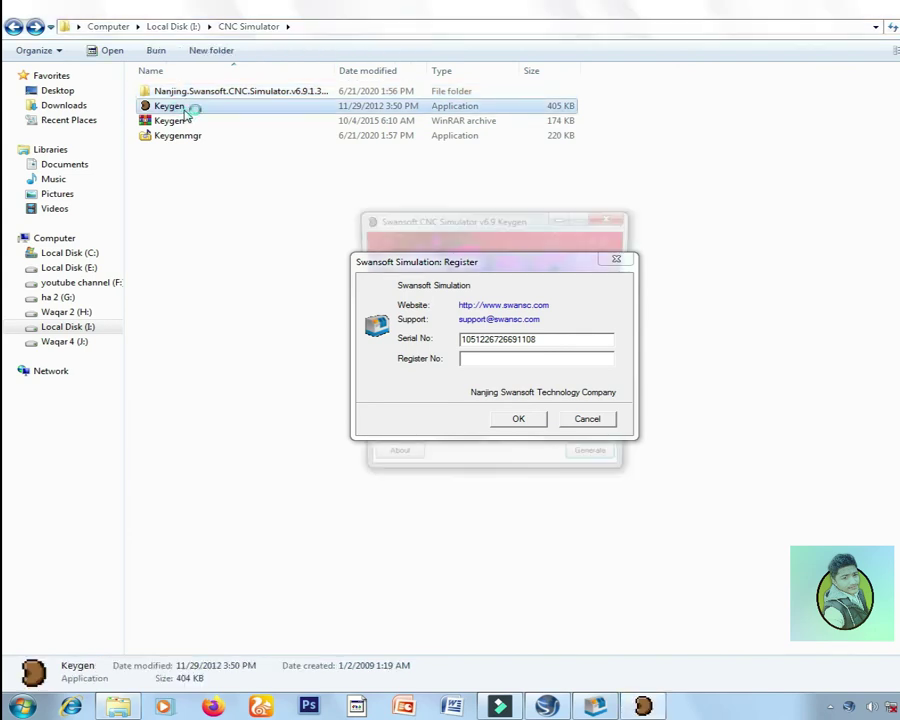
pyautogui.moveTo(478, 212); pyautogui.dragTo(176, 211)
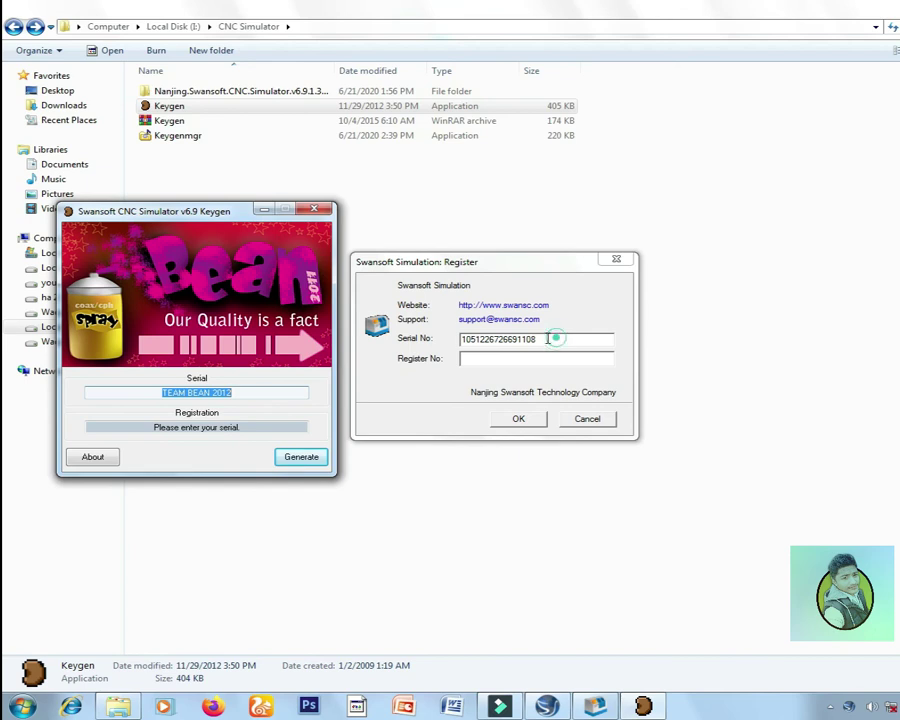
# Copy the Register dialog's serial number into the keygen's Serial field and generate a code
pyautogui.moveTo(548, 339); pyautogui.dragTo(462, 340)
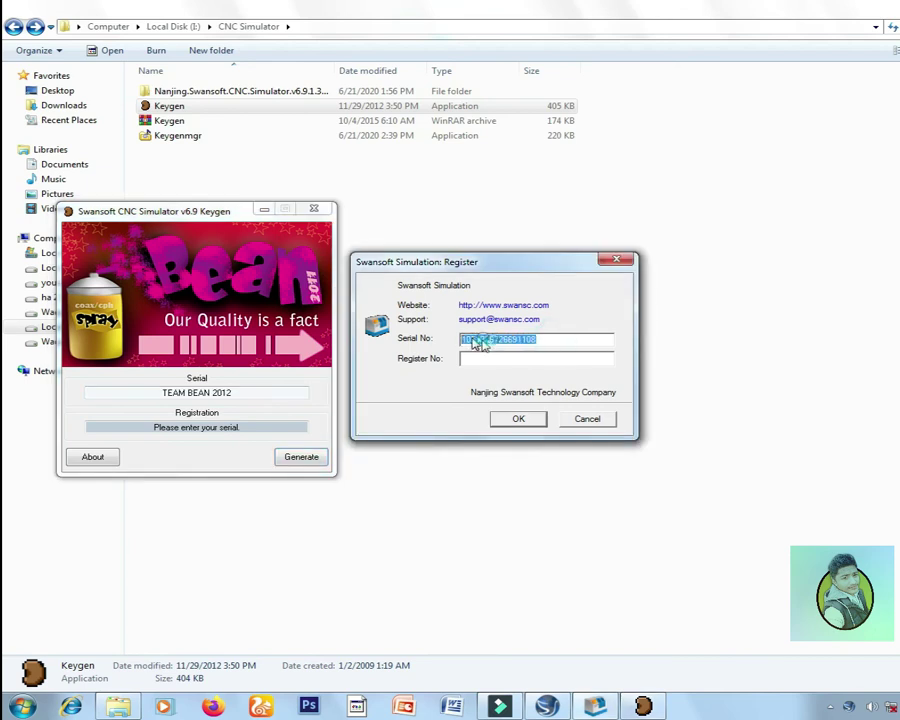
pyautogui.rightClick(474, 341)
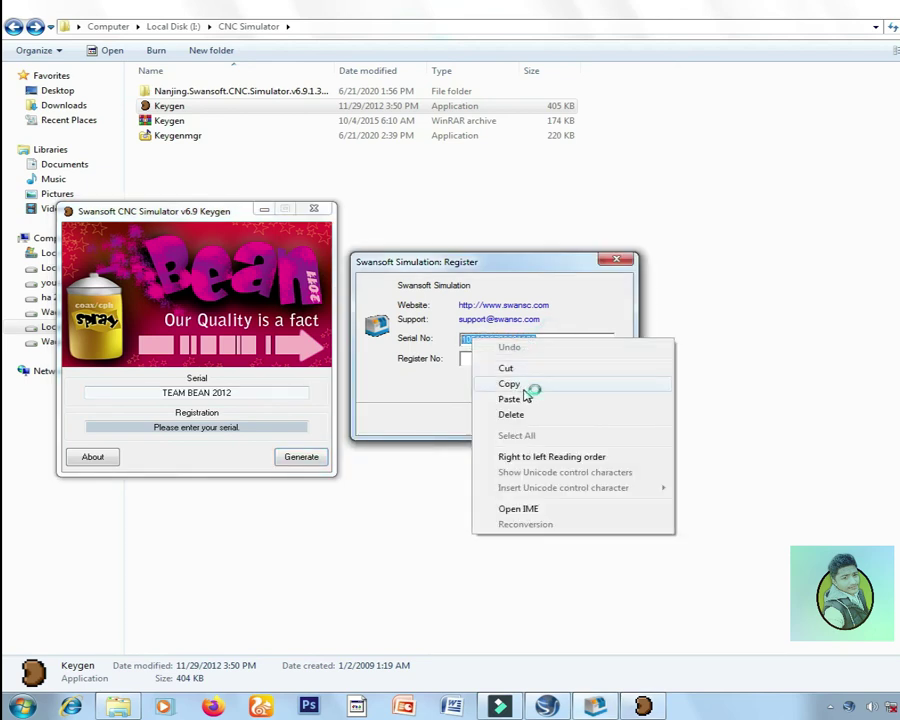
pyautogui.click(510, 384)
pyautogui.moveTo(245, 390); pyautogui.dragTo(128, 391)
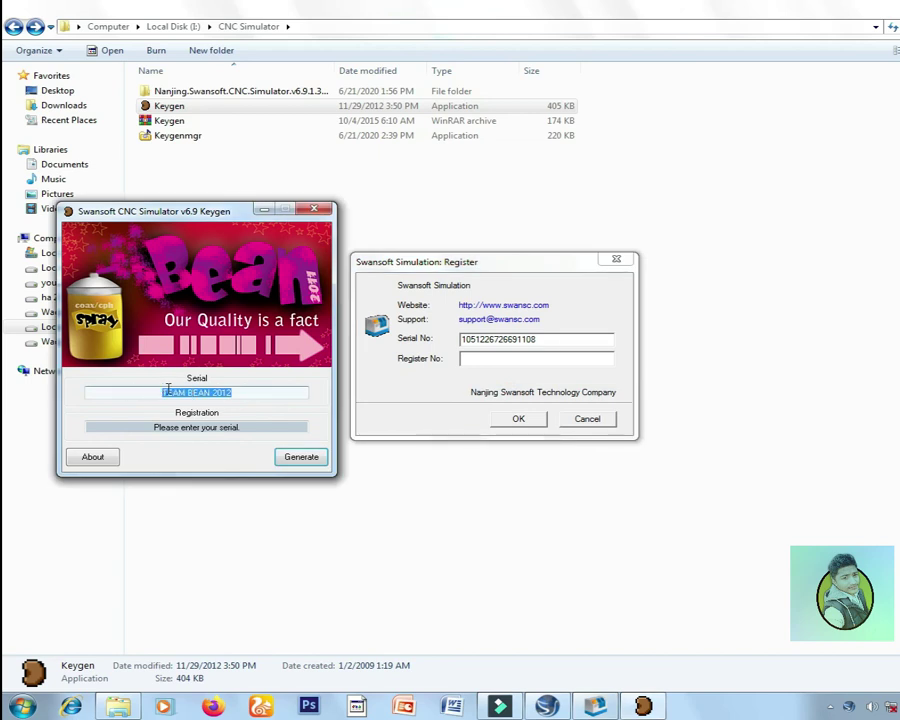
pyautogui.rightClick(168, 391)
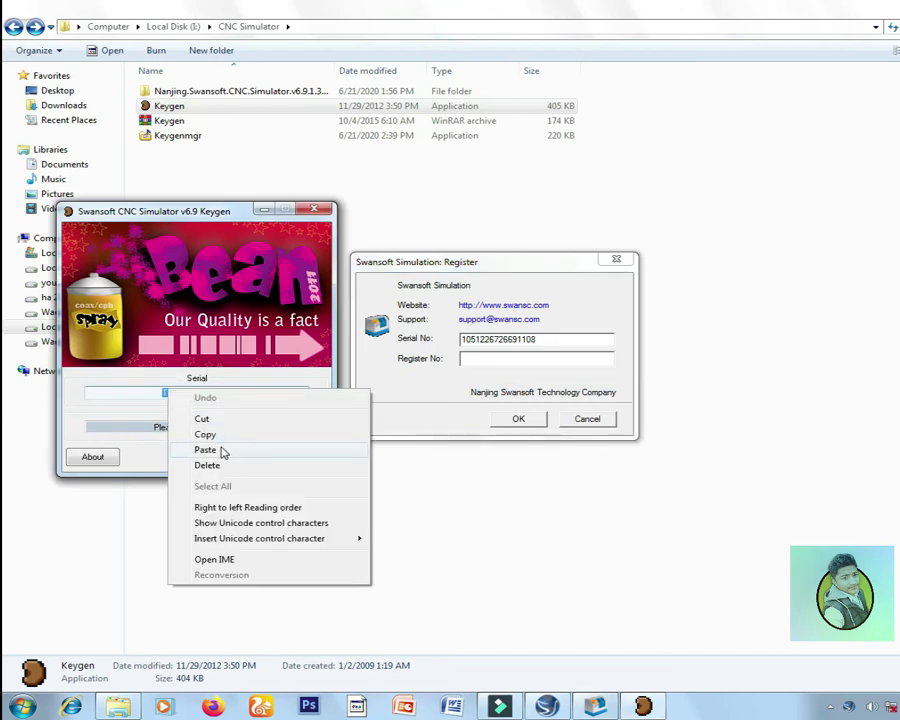
pyautogui.click(218, 450)
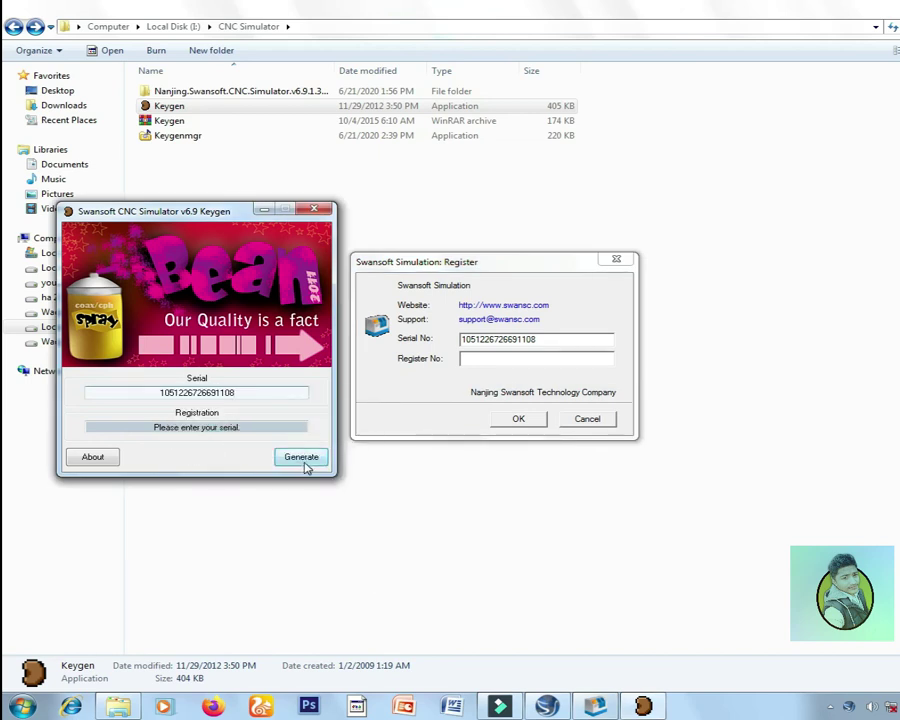
pyautogui.click(303, 462)
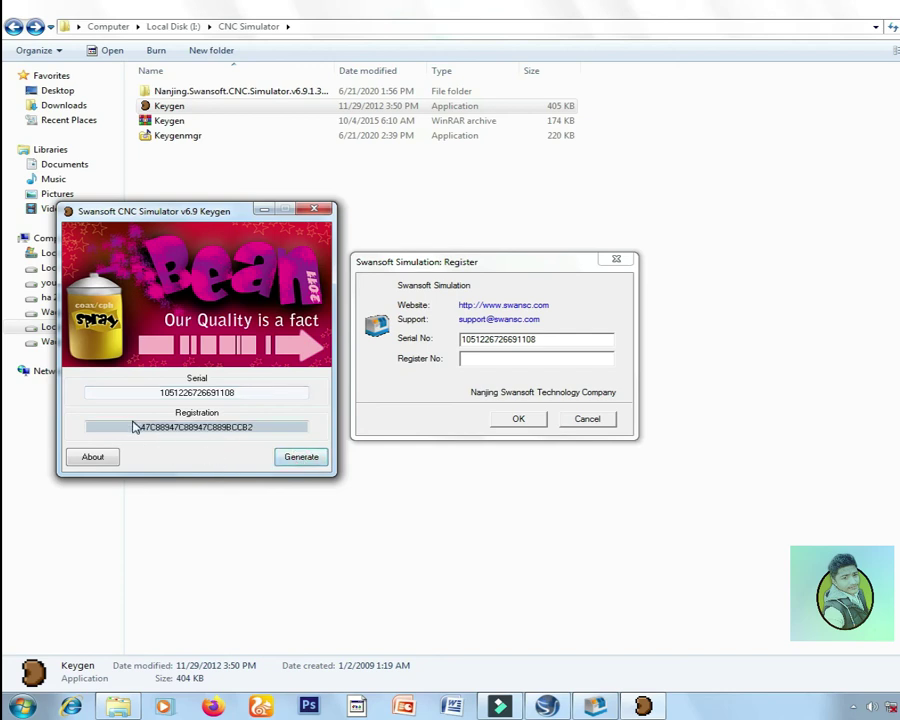
# Copy the keygen's registration code into the Register No field and submit it
pyautogui.moveTo(131, 427); pyautogui.dragTo(275, 427)
pyautogui.rightClick(216, 430)
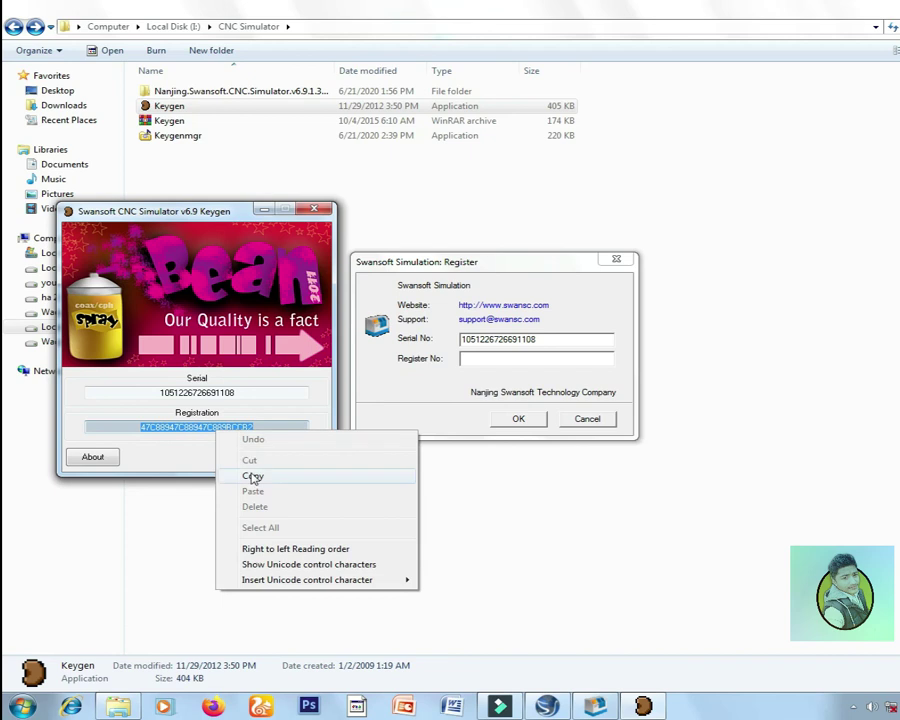
pyautogui.click(227, 474)
pyautogui.click(467, 360)
pyautogui.rightClick(468, 361)
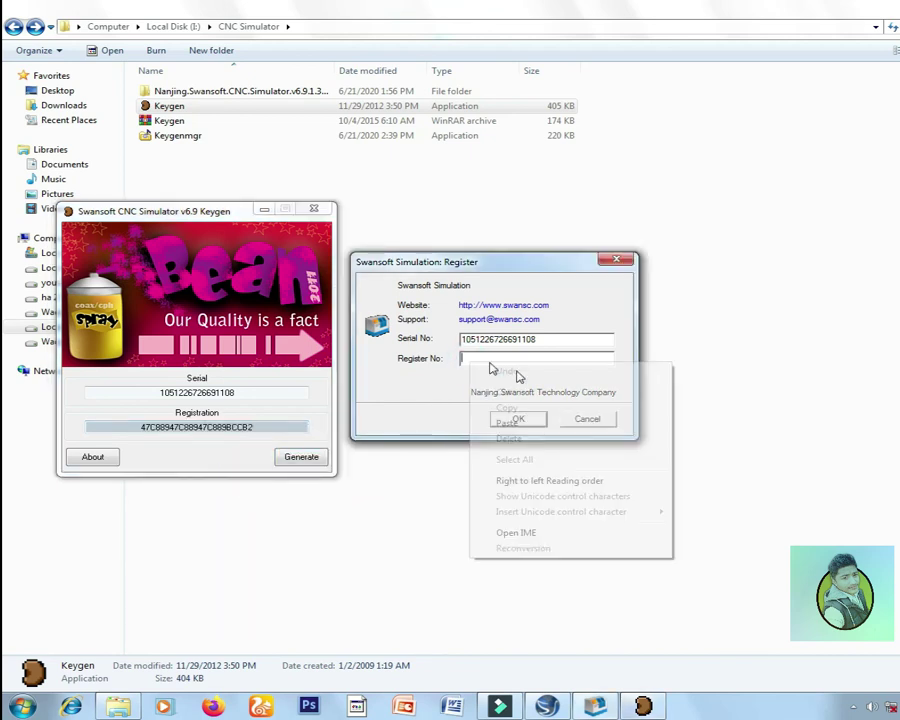
pyautogui.click(507, 423)
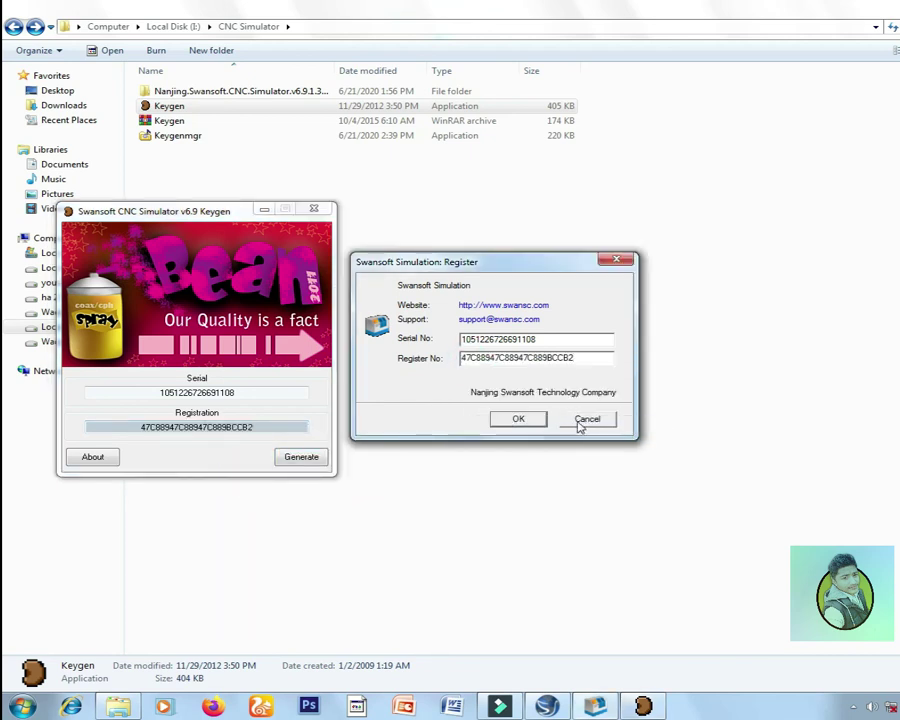
pyautogui.click(512, 416)
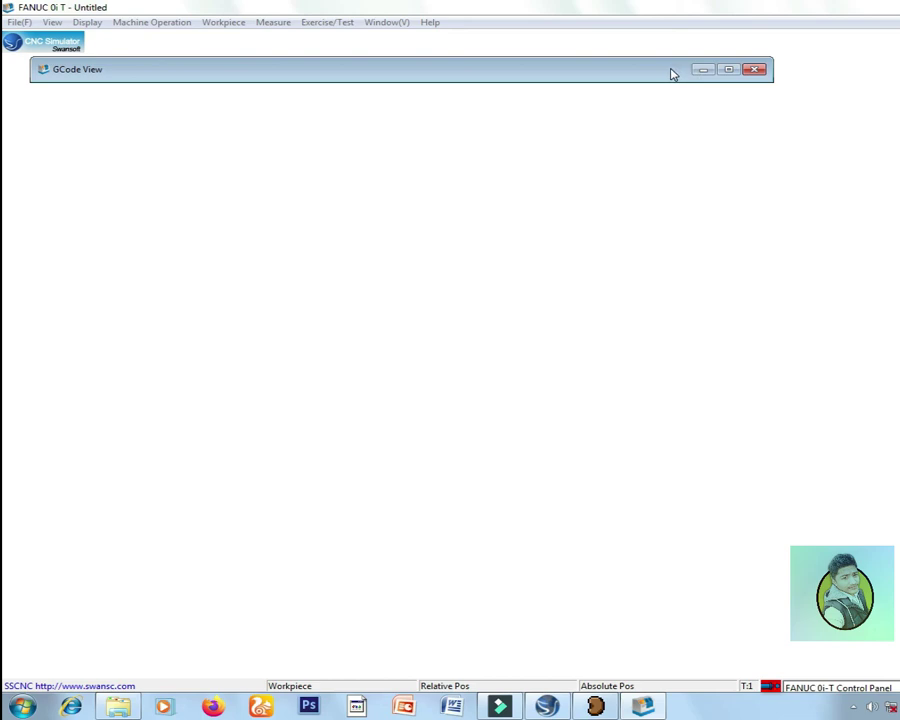
# Close the GCode View, widen the 3-D view, and move the FANUC screen and operator panels aside
pyautogui.click(695, 69)
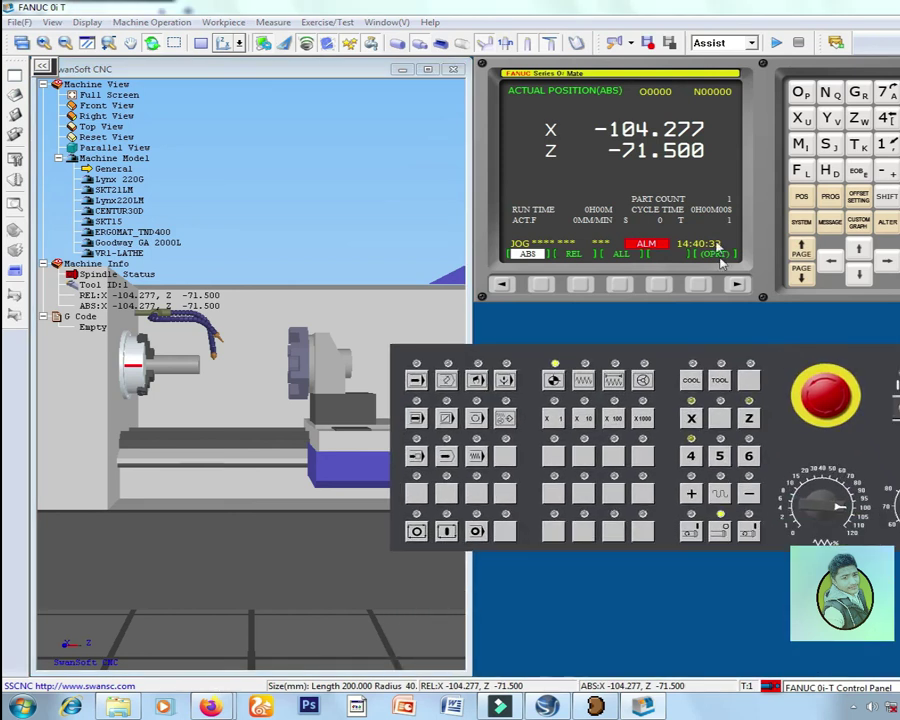
pyautogui.moveTo(753, 195); pyautogui.dragTo(735, 245)
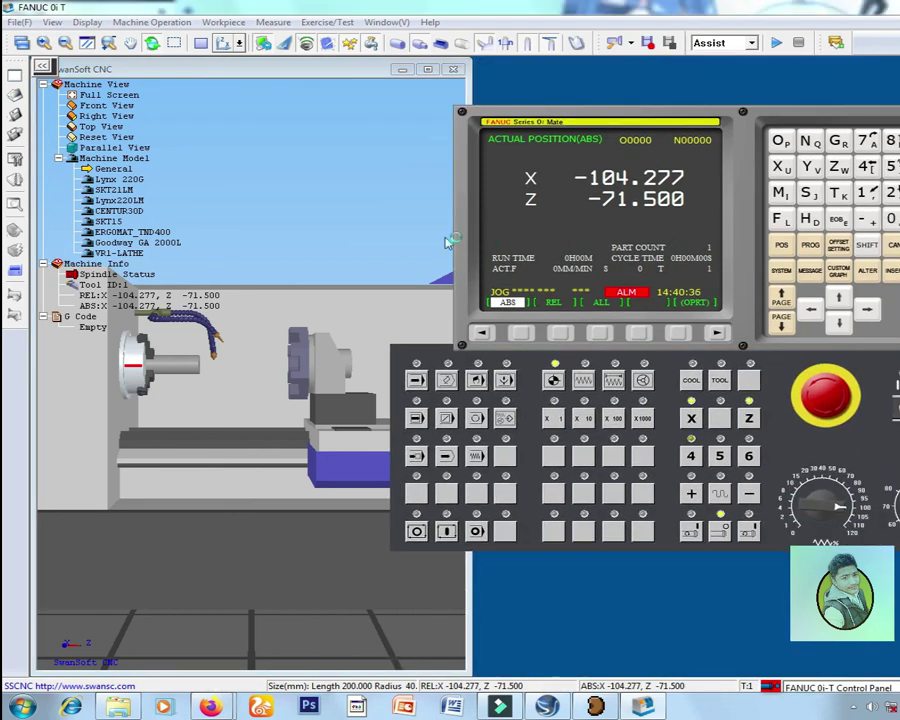
pyautogui.moveTo(501, 81); pyautogui.dragTo(735, 131)
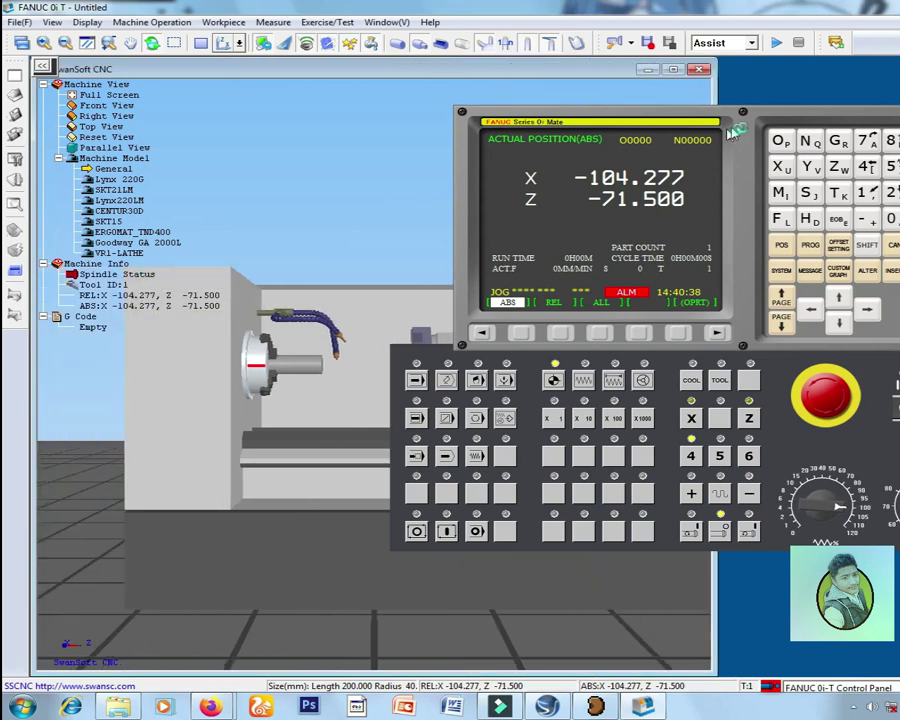
pyautogui.moveTo(735, 131); pyautogui.dragTo(811, 96)
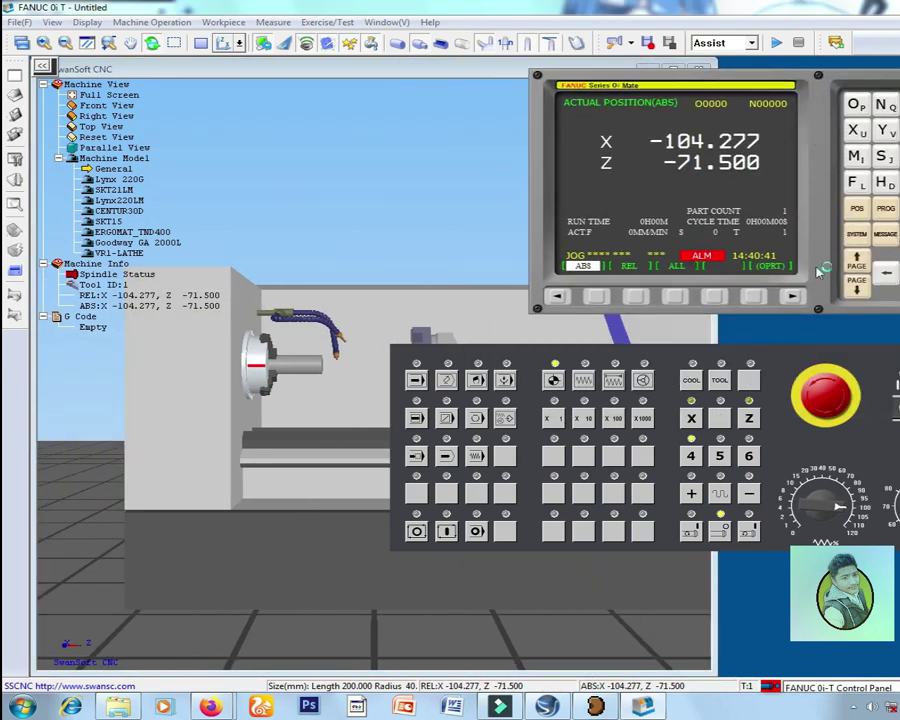
pyautogui.moveTo(784, 366)
pyautogui.mouseDown()
pyautogui.moveTo(862, 391)
pyautogui.moveTo(803, 489)
pyautogui.mouseUp()
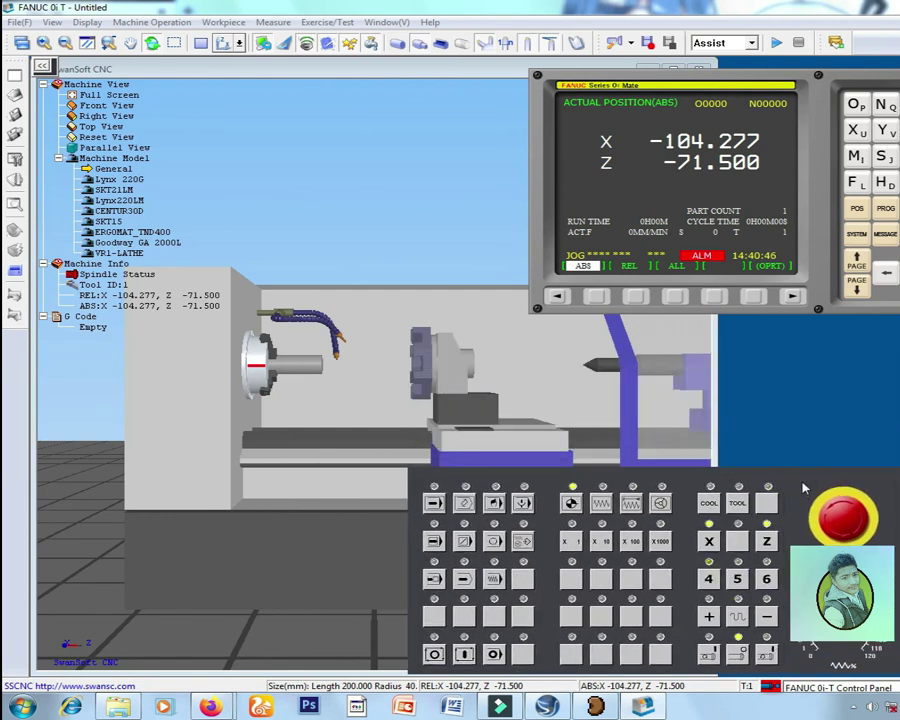